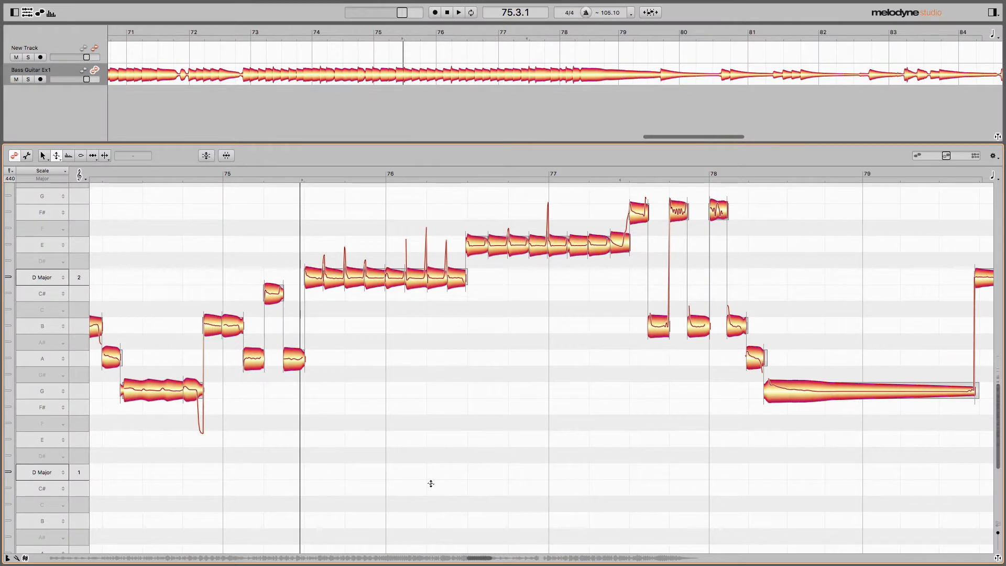
- Set a cycle range from about 75.3 to 77.3 over the repeated D and E bass notes and audition the passage
key(space)
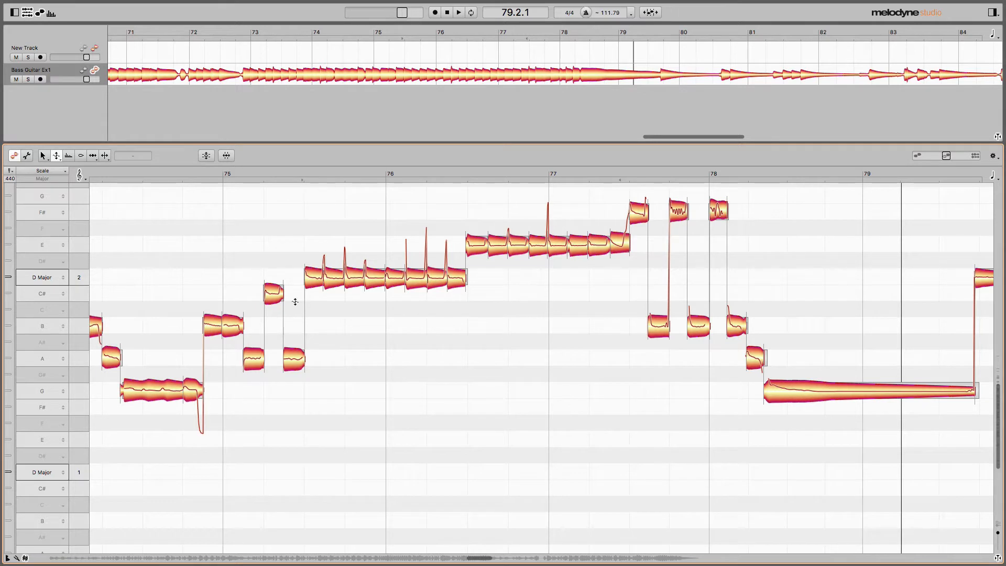
drag(307, 181, 596, 187)
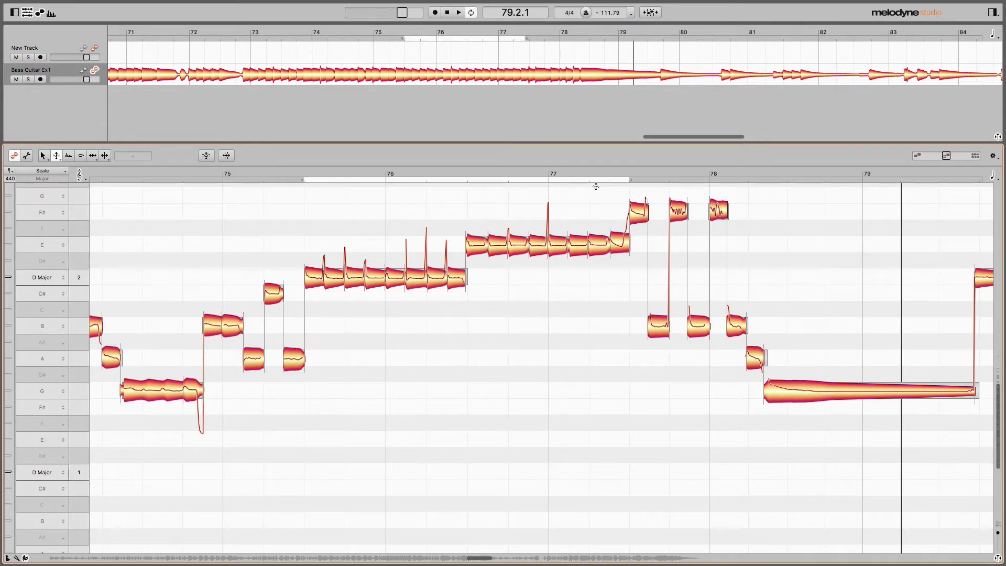
click(304, 173)
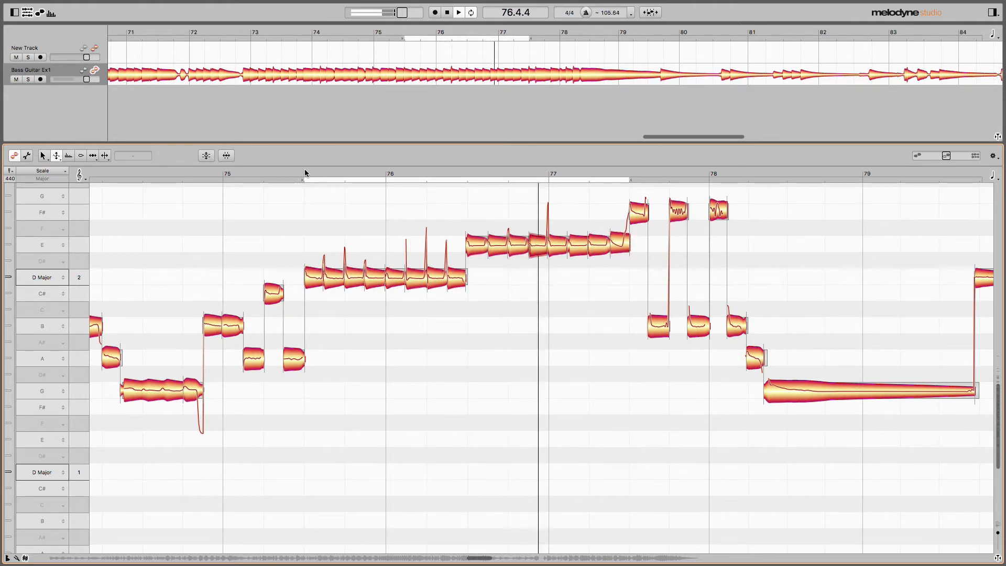
key(space)
click(305, 173)
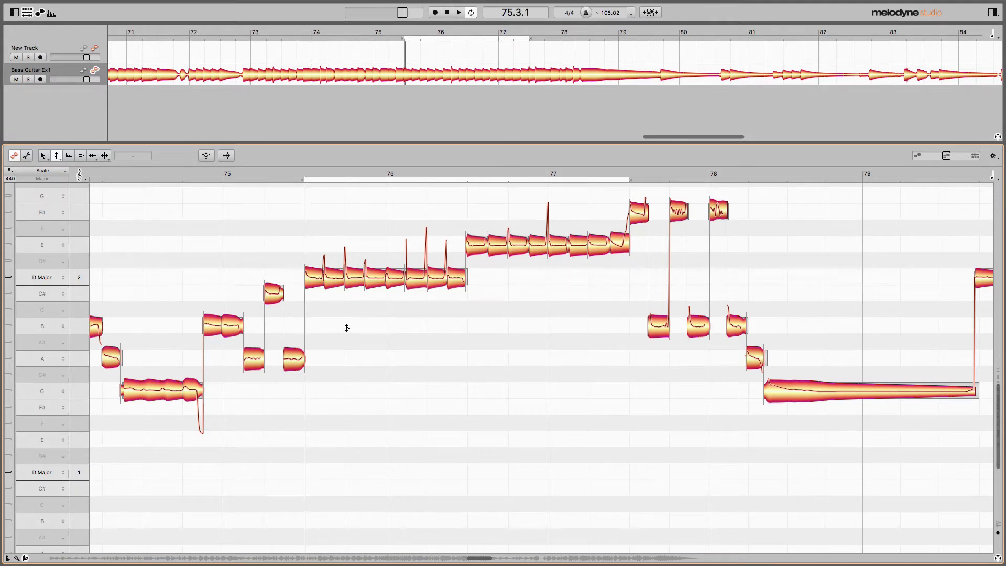
- Try reducing the pitch modulation of the repeated D notes to 18.0%, audition the loop and deselect the notes
right_click(446, 320)
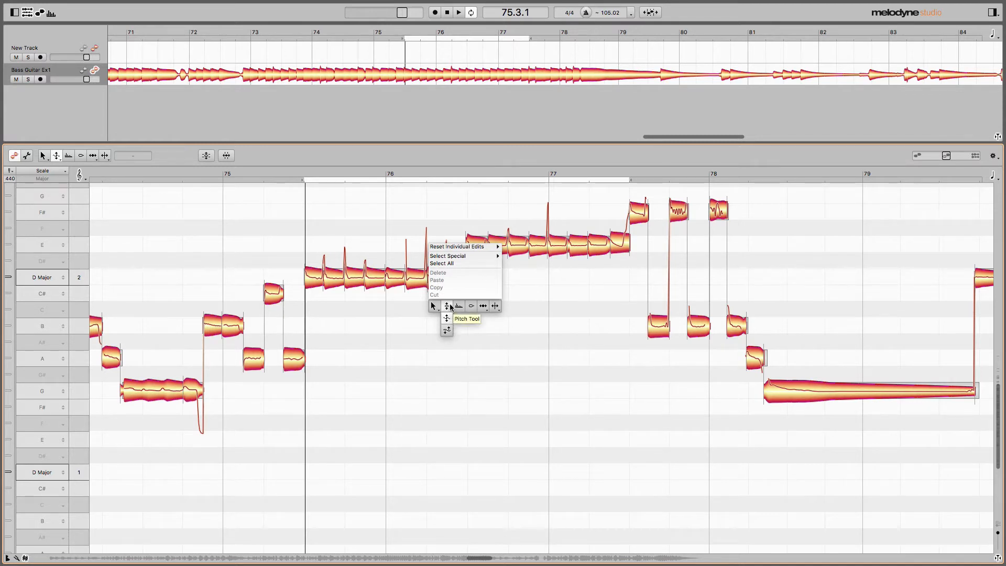
click(448, 317)
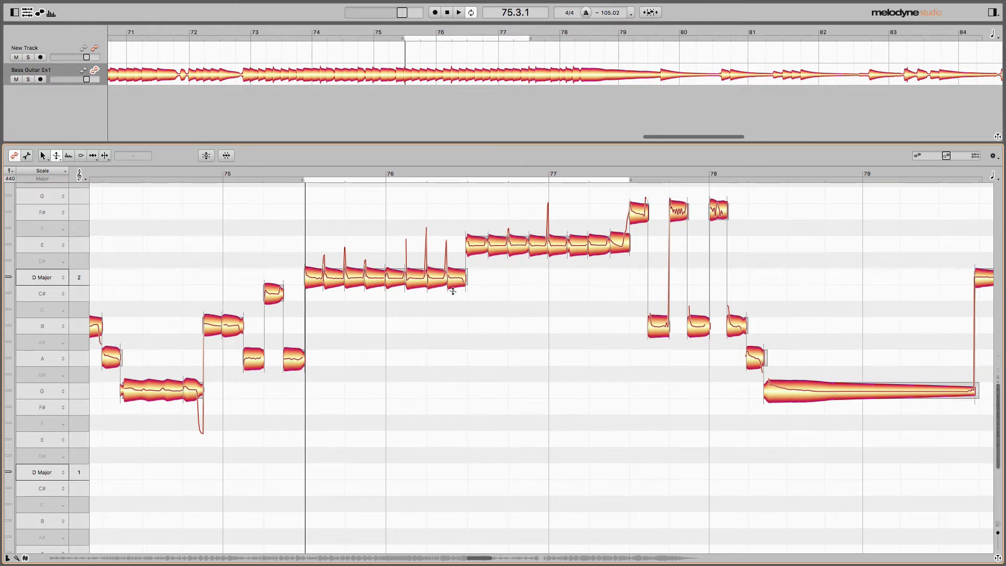
drag(320, 250, 438, 321)
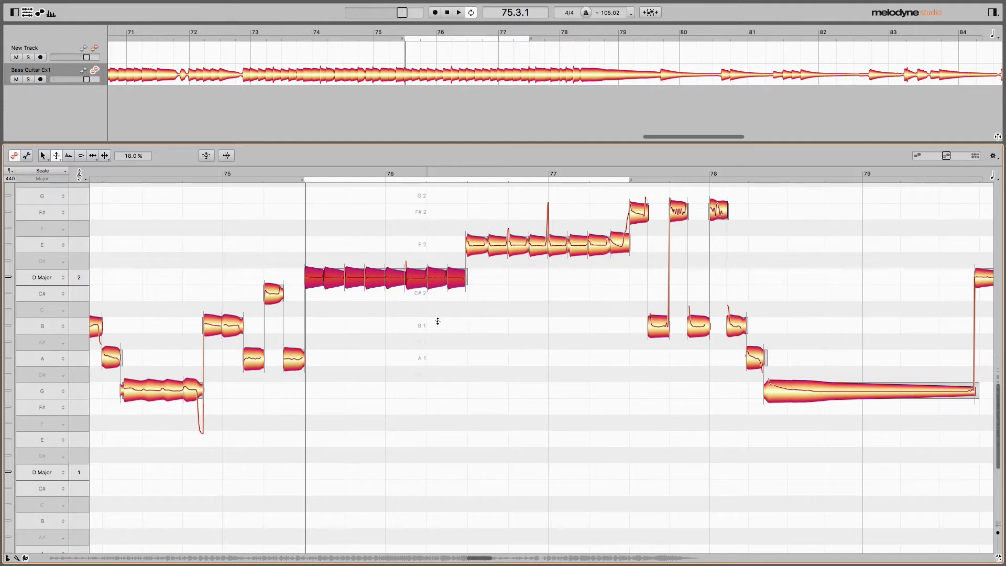
click(301, 171)
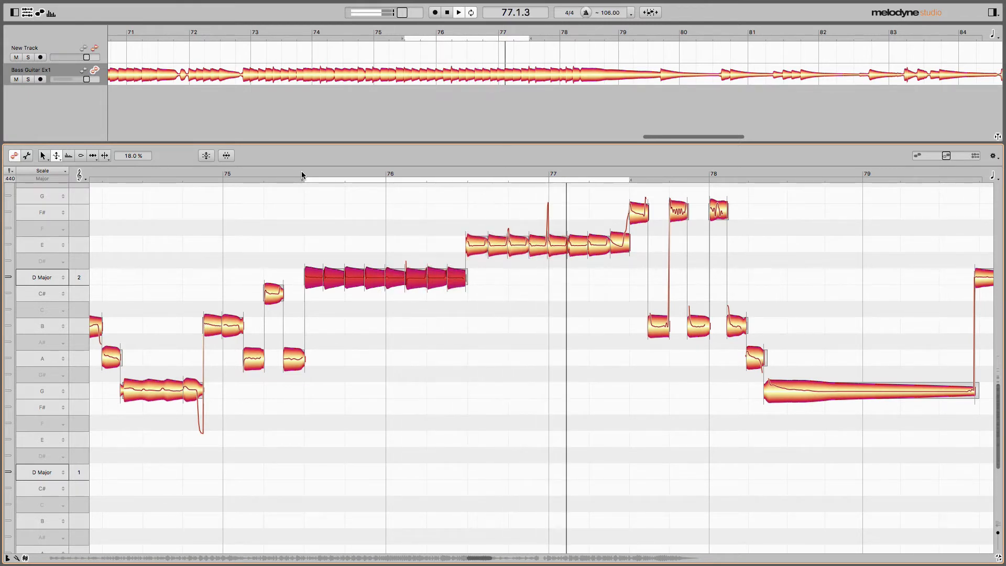
click(453, 323)
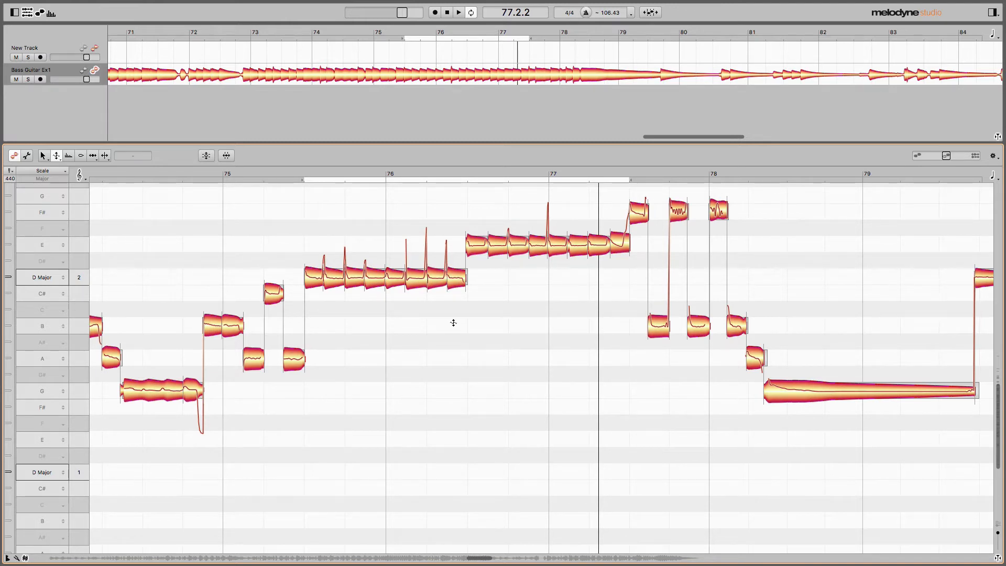
- Show the Sound Editor, go through its Harmonics and EQ pages, and return to the Synth page
click(51, 14)
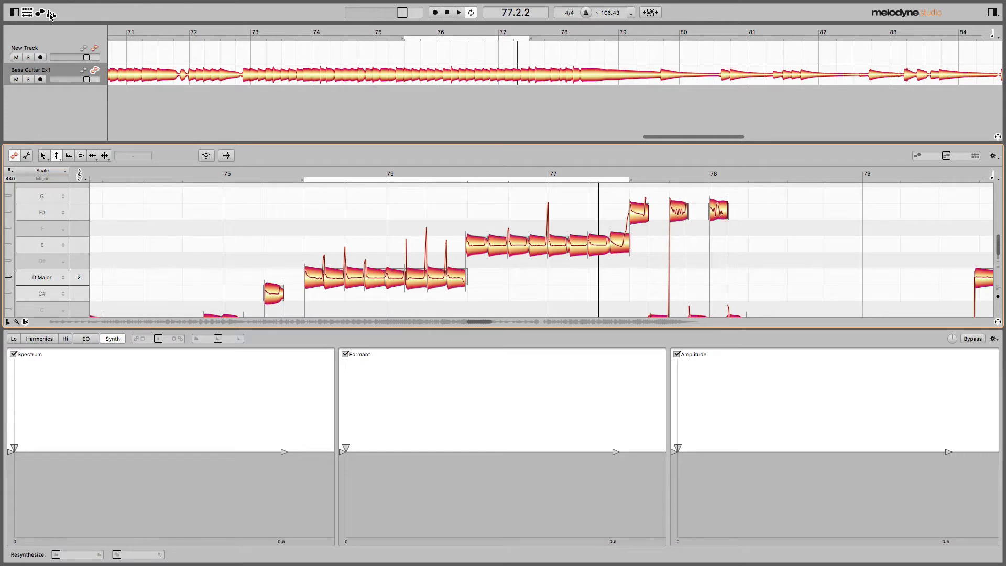
click(51, 15)
click(51, 14)
click(51, 14)
click(51, 14)
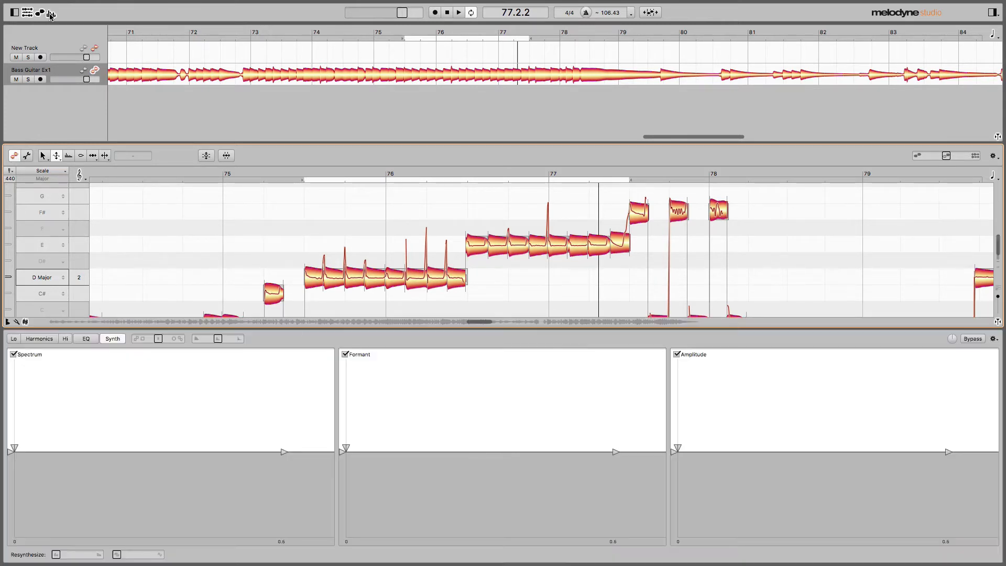
click(46, 340)
click(89, 339)
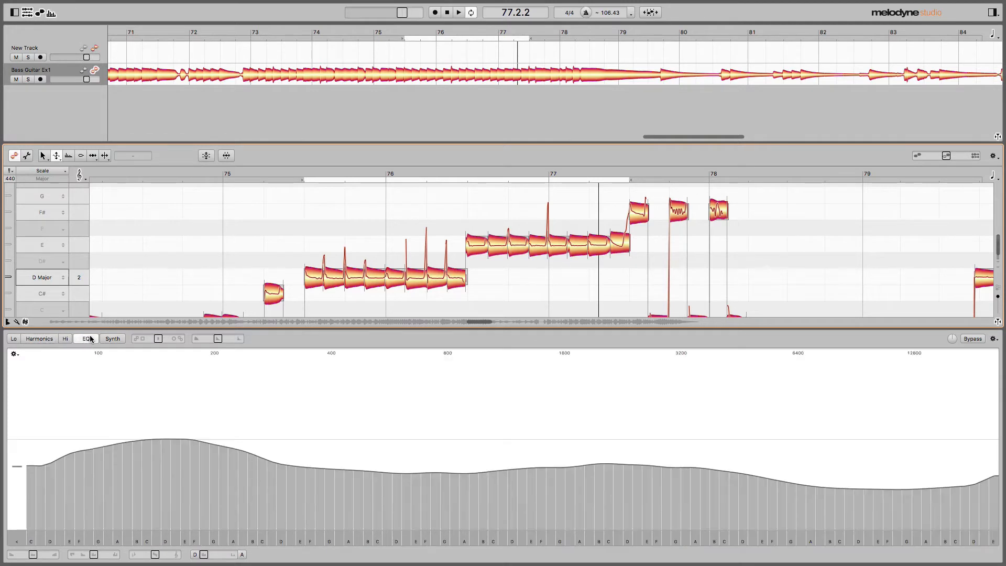
click(118, 340)
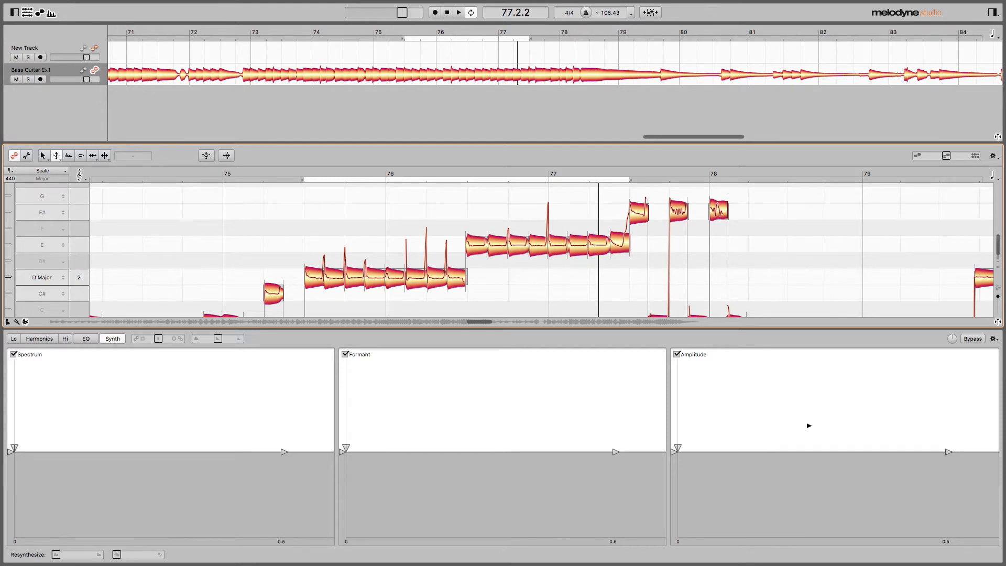
- Try an Amplitude envelope with a raised plateau, slower attack and earlier decay, and reset it to flat
drag(678, 448, 814, 410)
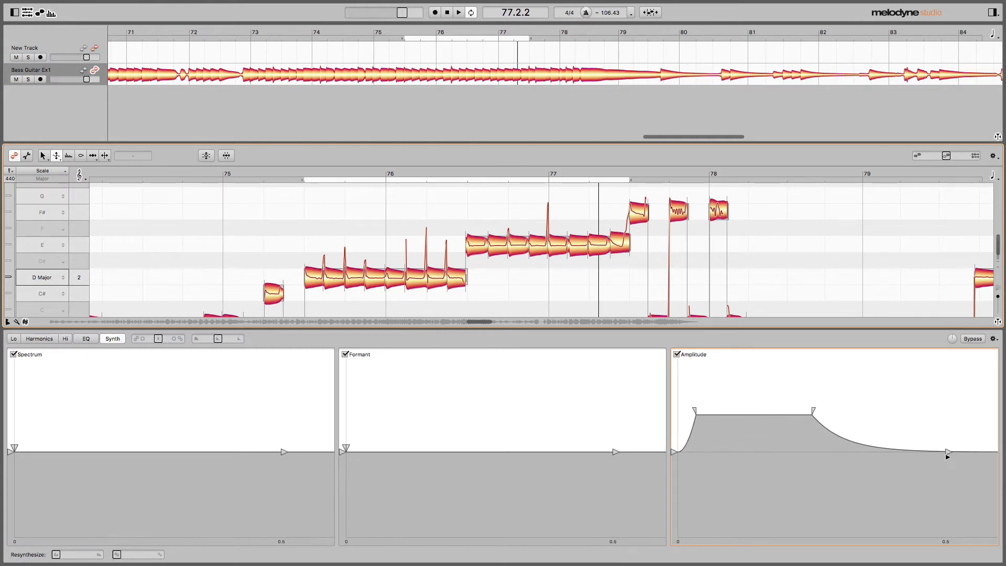
drag(946, 452, 903, 460)
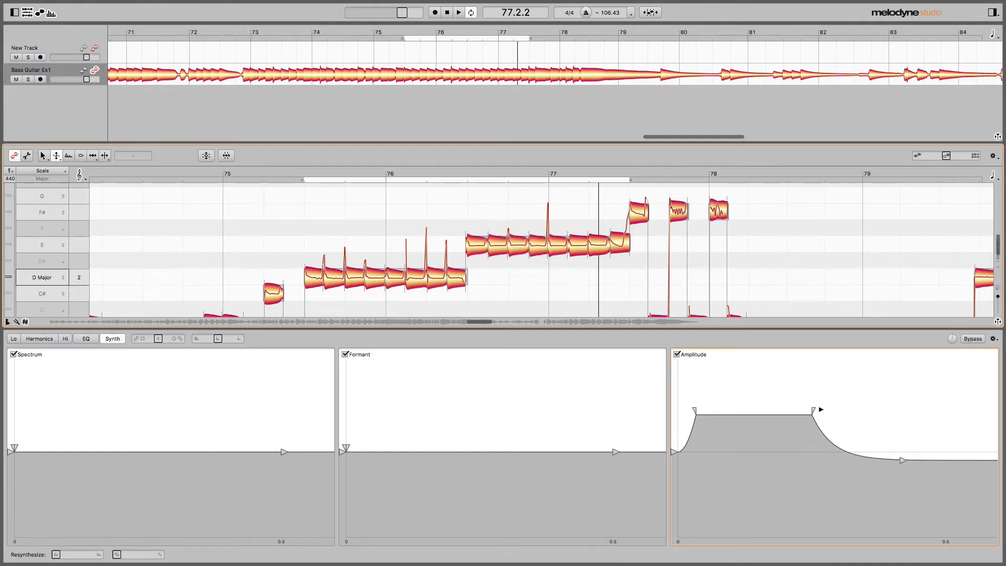
drag(813, 411, 764, 412)
drag(697, 412, 714, 430)
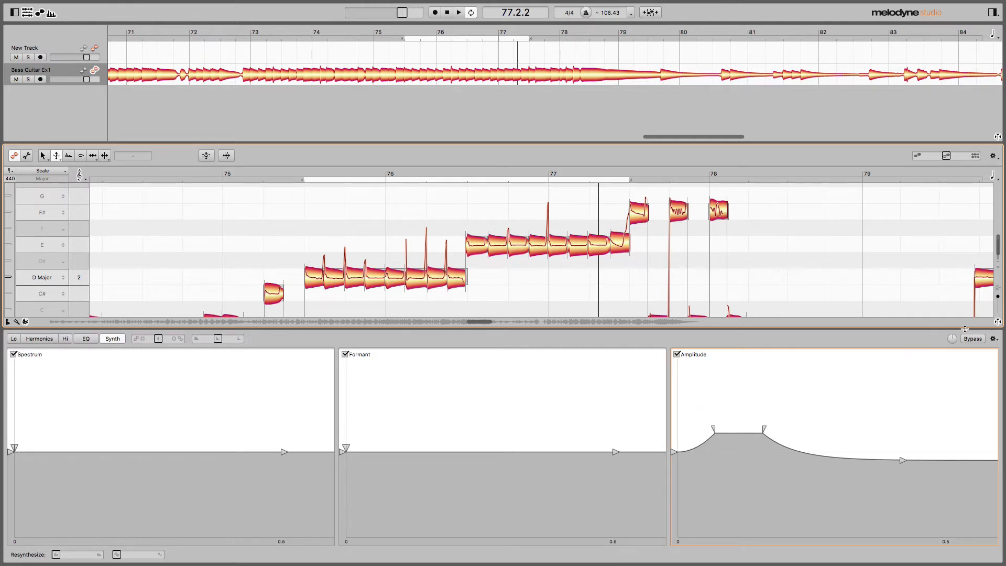
click(994, 339)
click(993, 349)
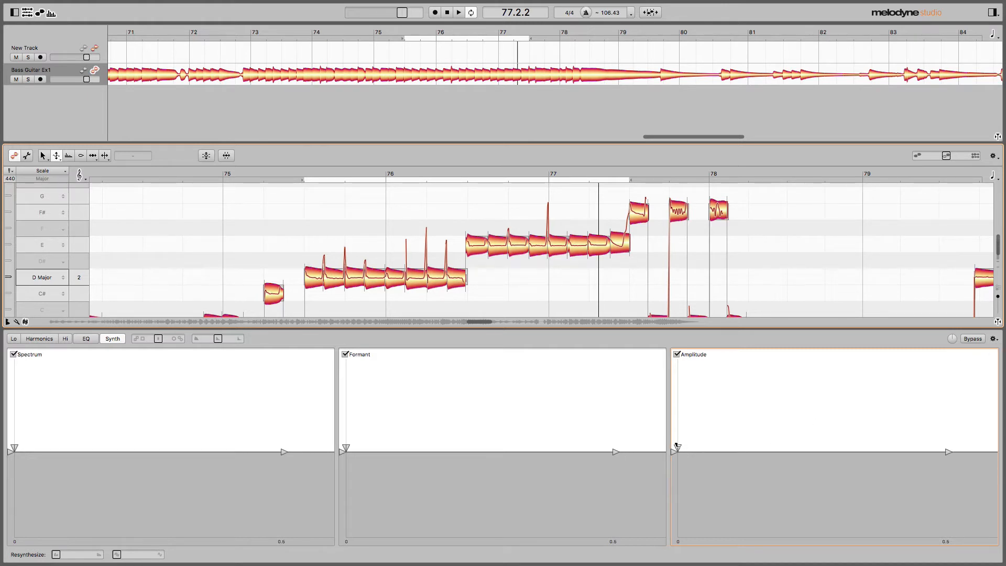
- Play the loop and shape the Amplitude envelope into a normal-level plateau that drops sharply to minimum at about 0.2
drag(677, 447, 810, 447)
click(302, 175)
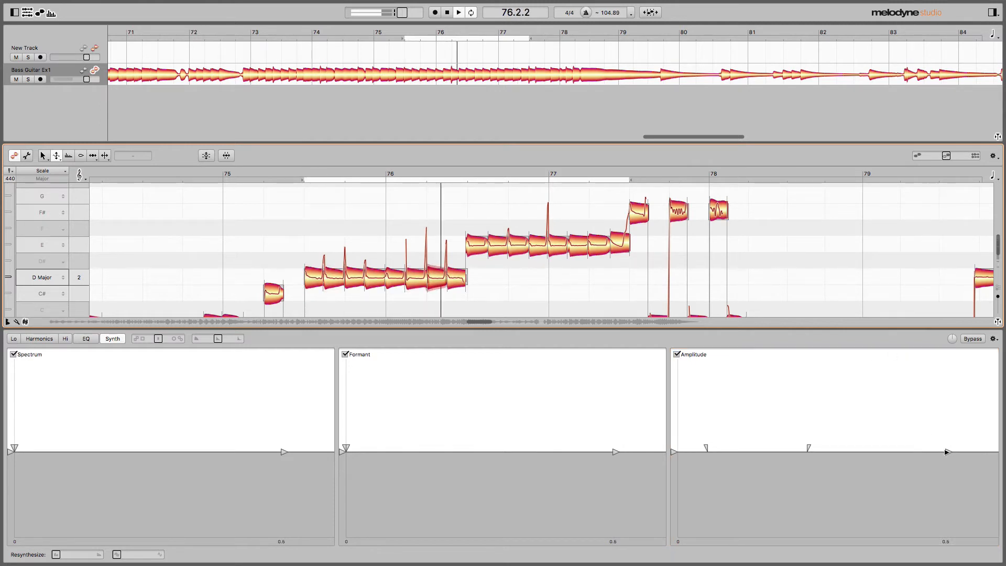
drag(809, 448, 796, 540)
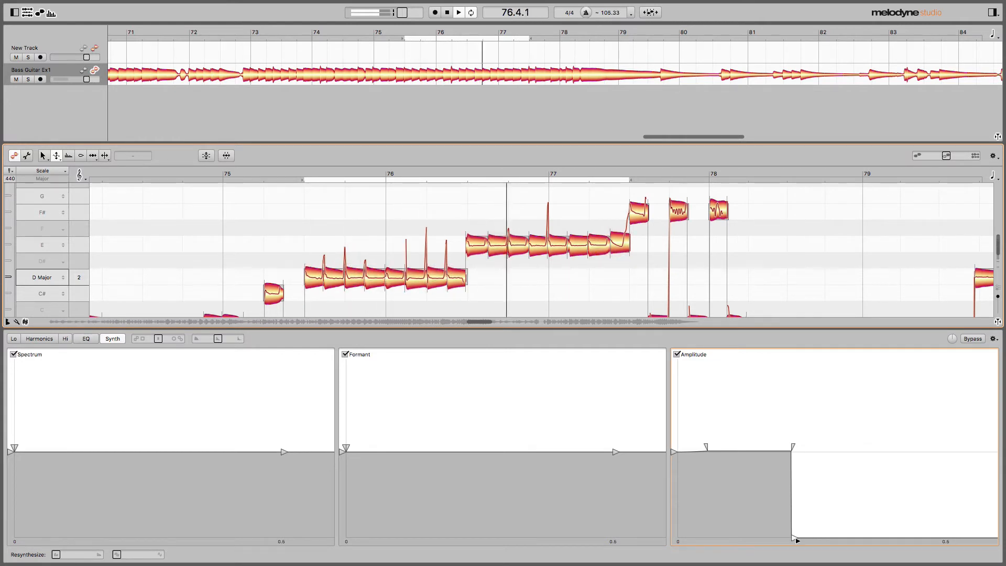
drag(797, 540, 796, 543)
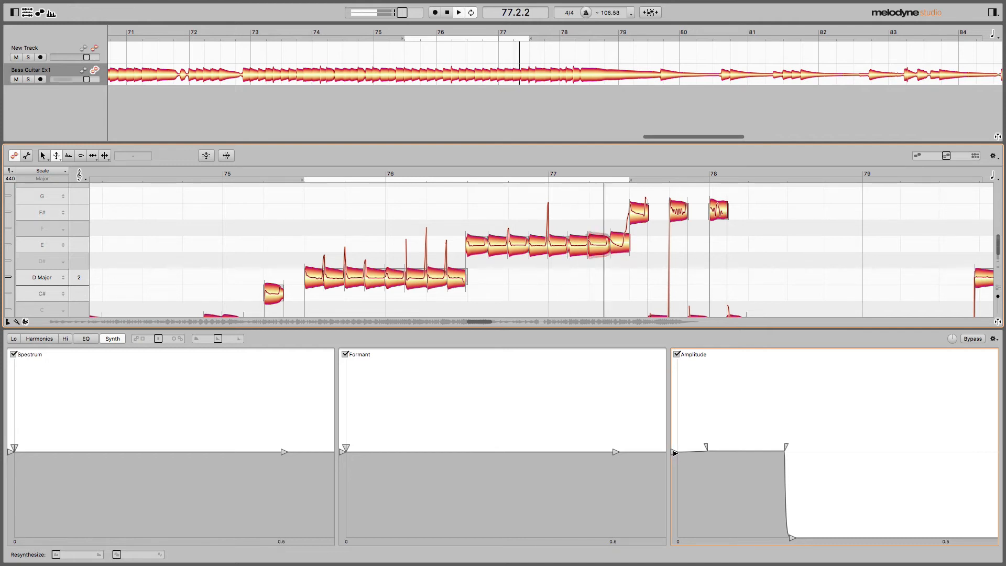
- Start the Amplitude envelope at minimum with a short attack, and stretch its decay to reach minimum at about 0.3
drag(679, 454, 673, 537)
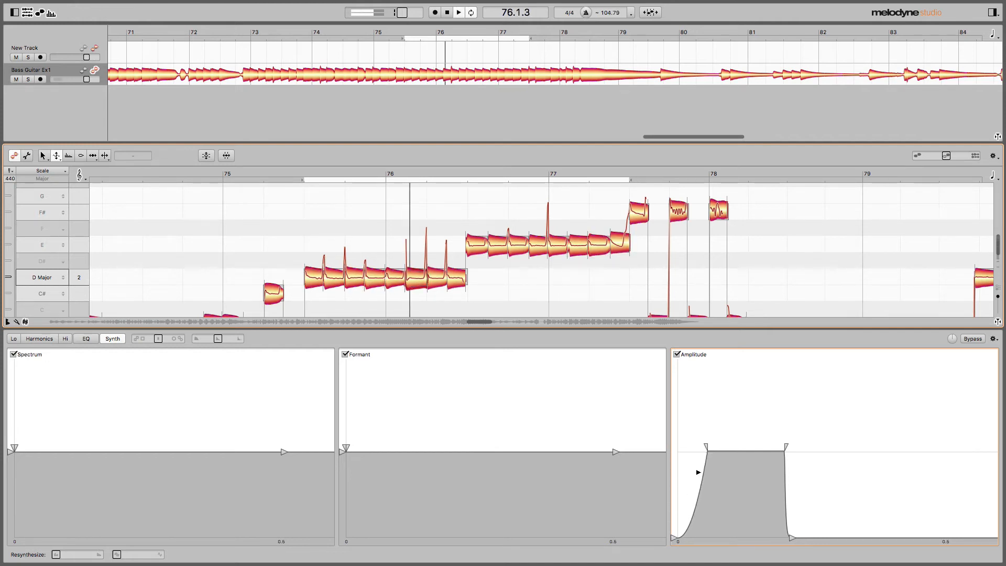
drag(704, 448, 692, 442)
drag(792, 538, 805, 538)
mouse_move(786, 442)
mouse_down()
mouse_move(872, 448)
mouse_move(782, 444)
mouse_up()
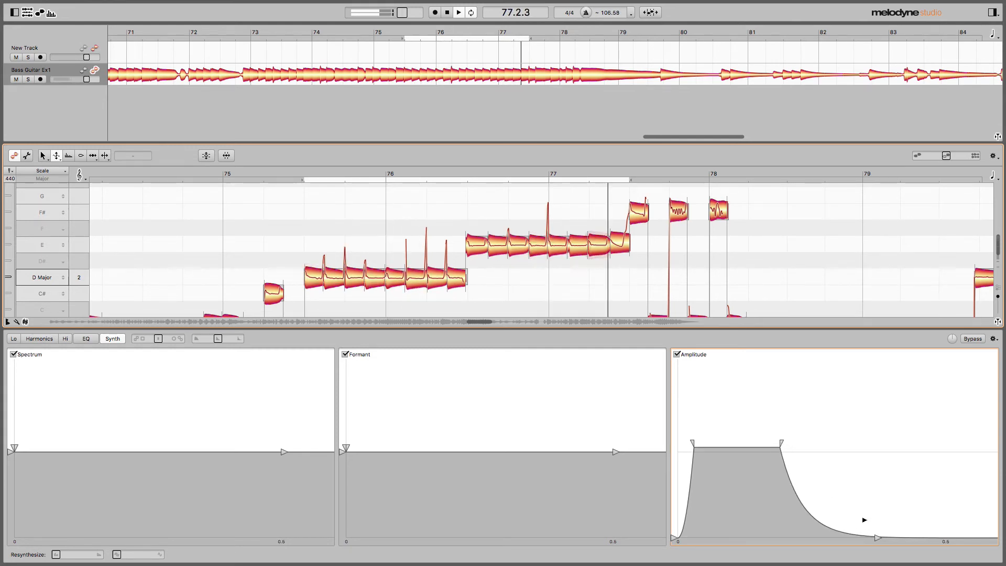
drag(878, 538, 843, 539)
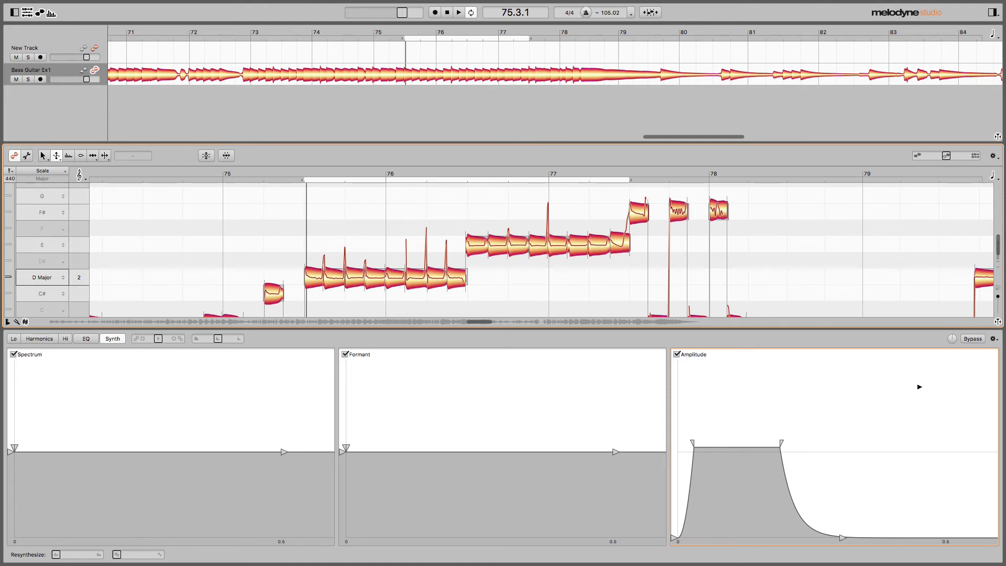
- Compare the looped bass with the sound edits bypassed and active, and stop playback with the edits active
click(973, 339)
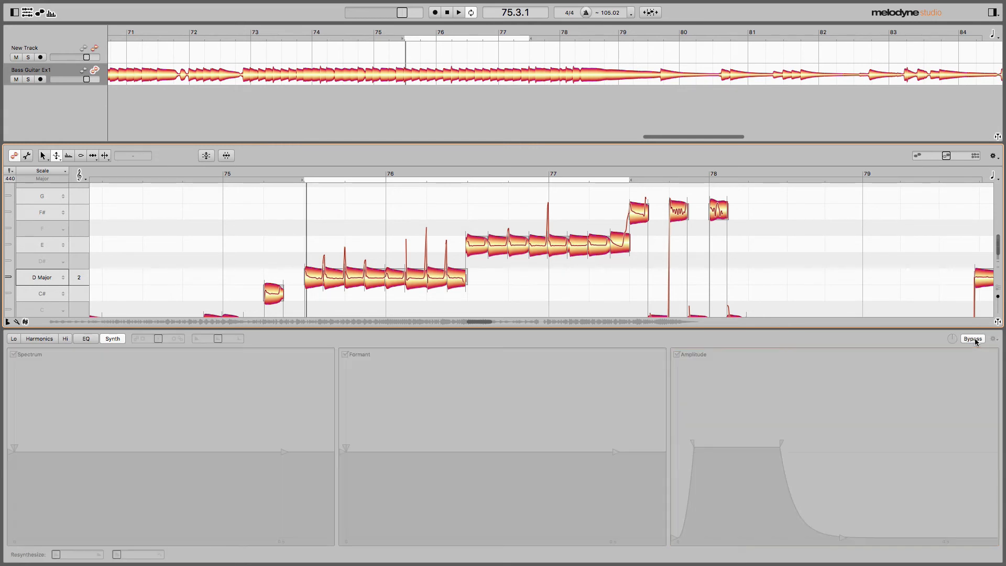
key(space)
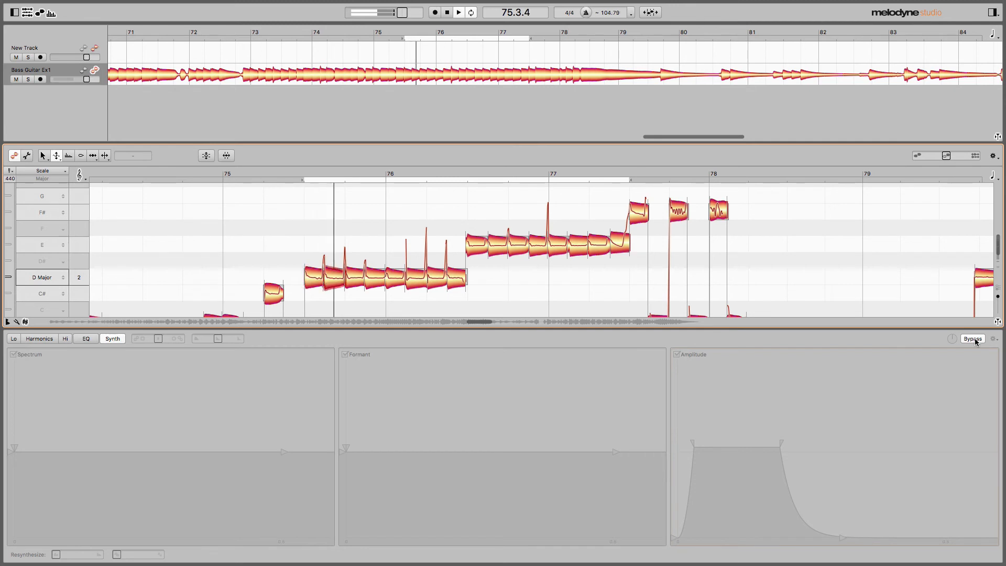
click(973, 339)
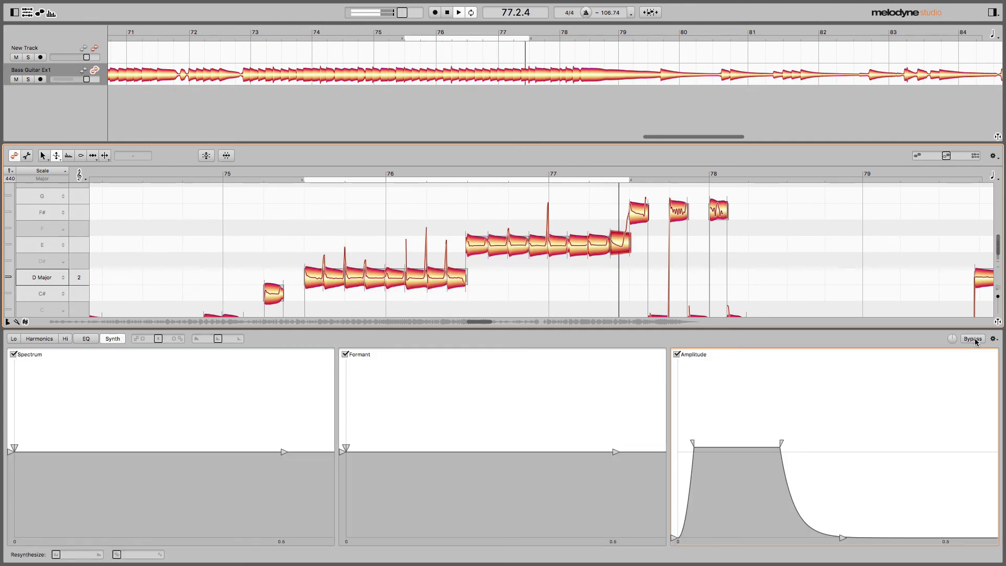
click(975, 339)
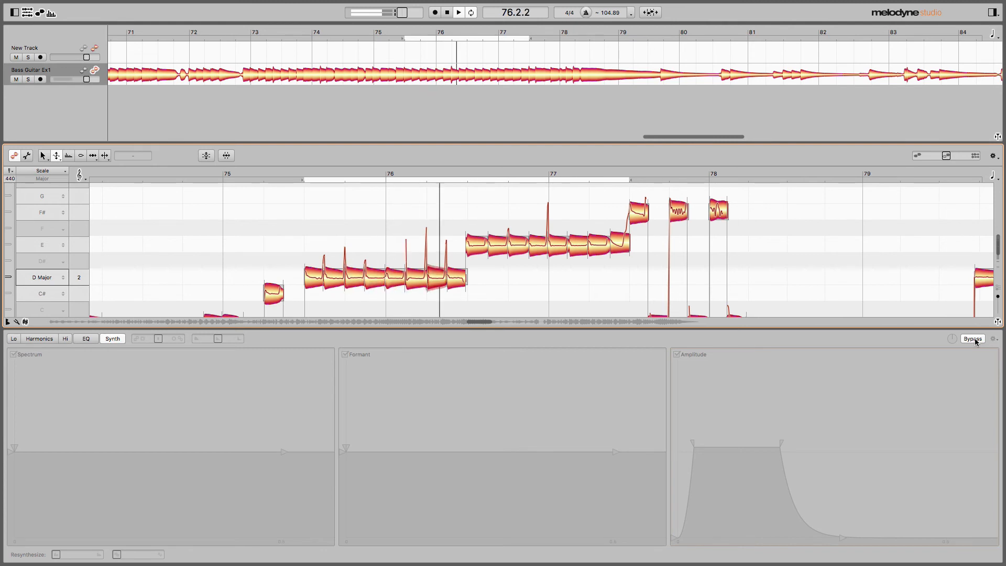
click(975, 339)
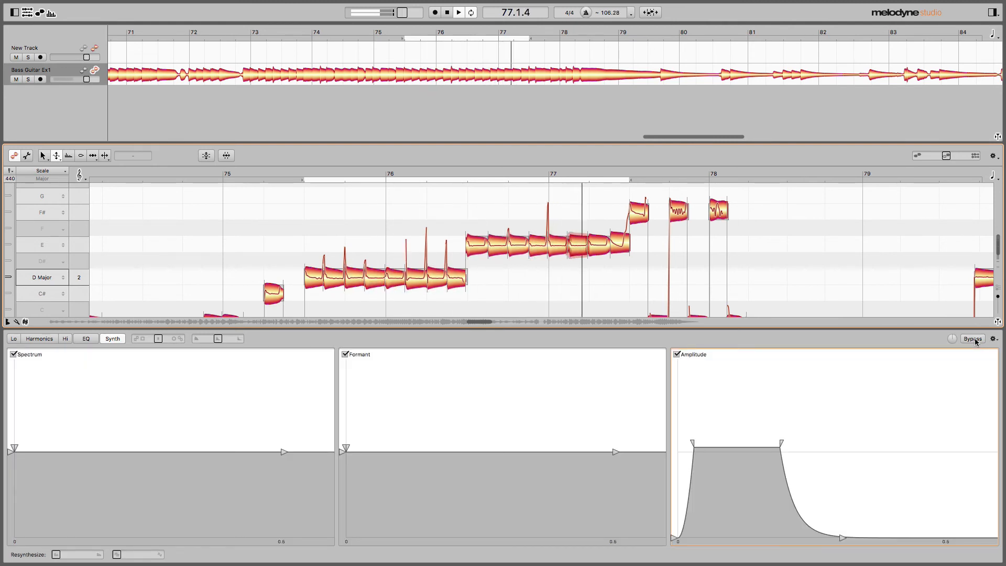
click(976, 339)
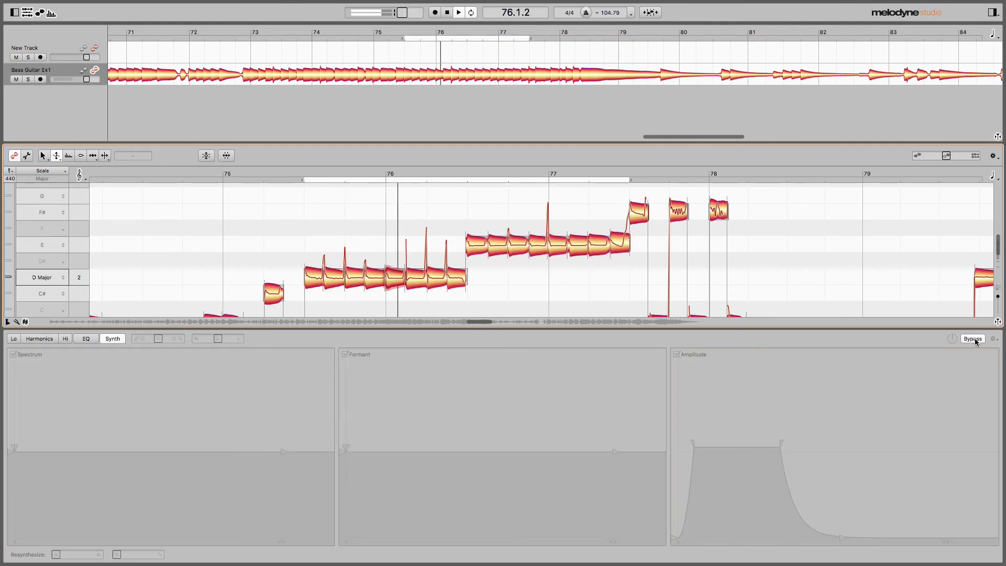
click(975, 339)
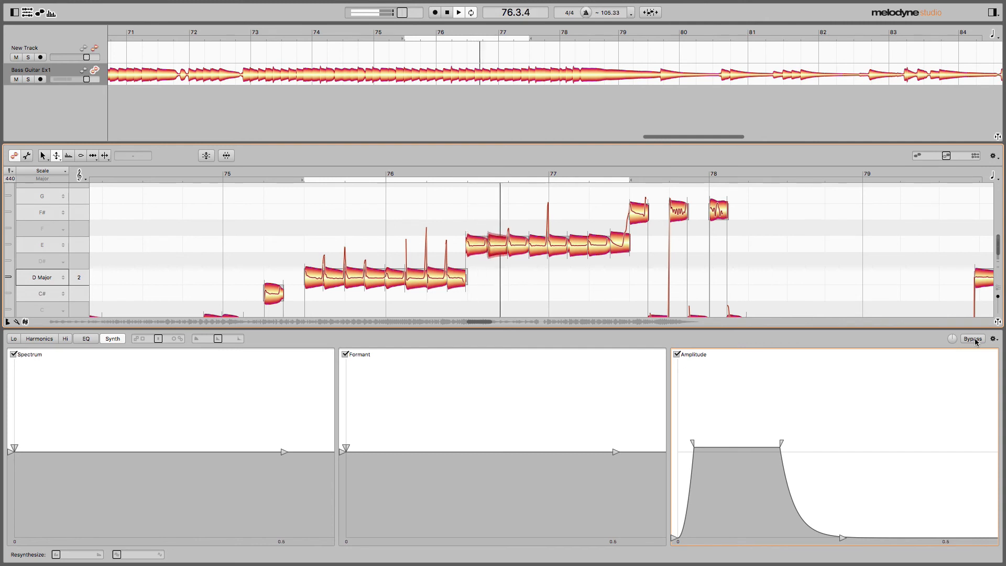
key(space)
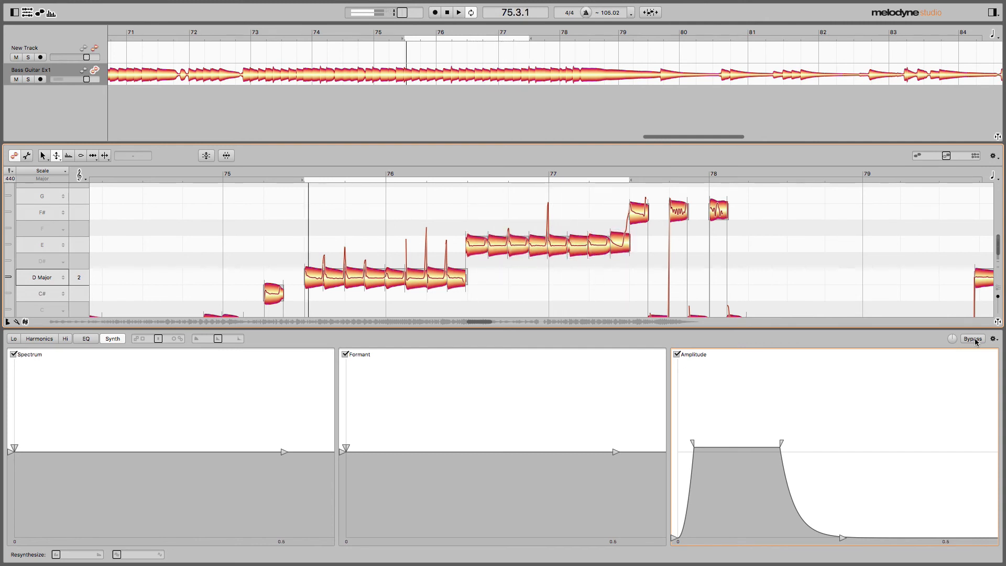